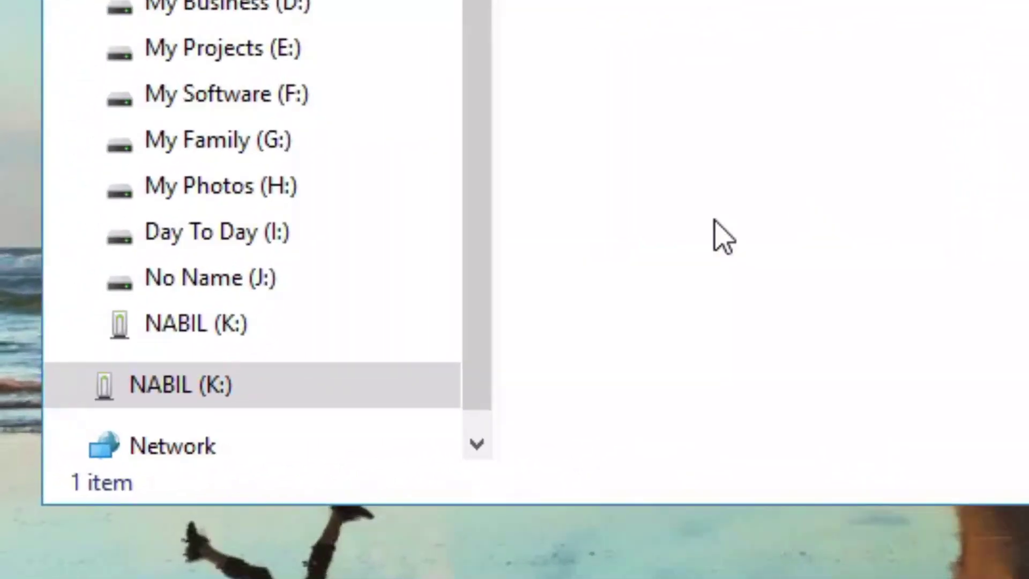
Select and open the NABIL (K:) USB drive in File Explorer
{"action": "left_click", "coordinate": [232, 378]}
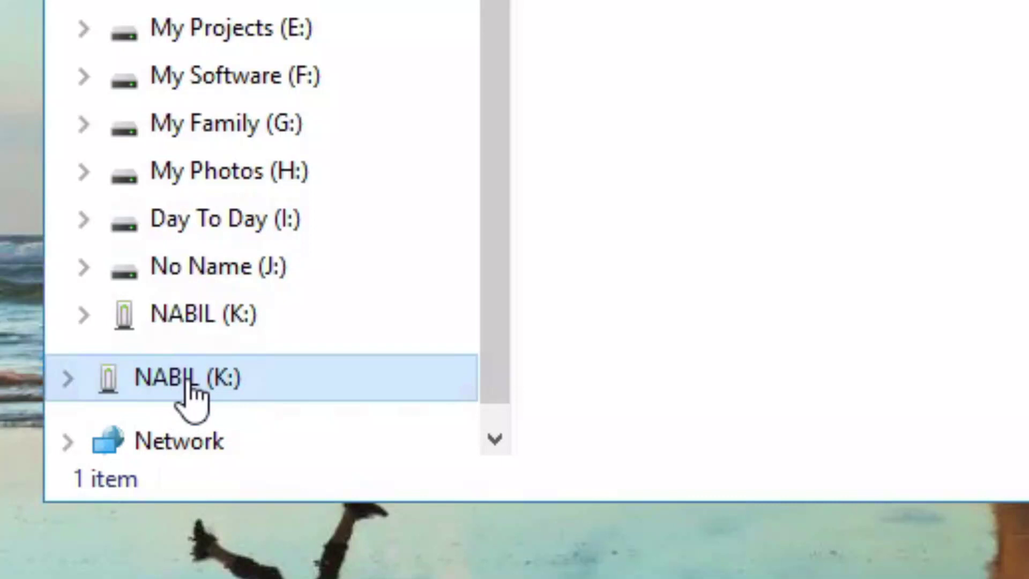
{"action": "left_click", "coordinate": [775, 289]}
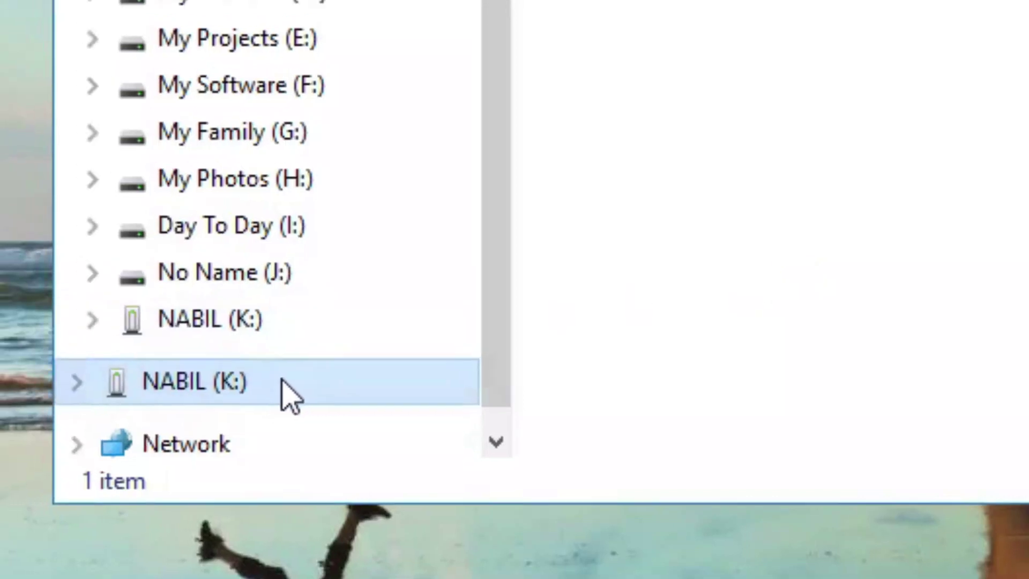
Choose Turn on BitLocker from the NABIL (K:) drive's shortcut menu
{"action": "right_click", "coordinate": [286, 390]}
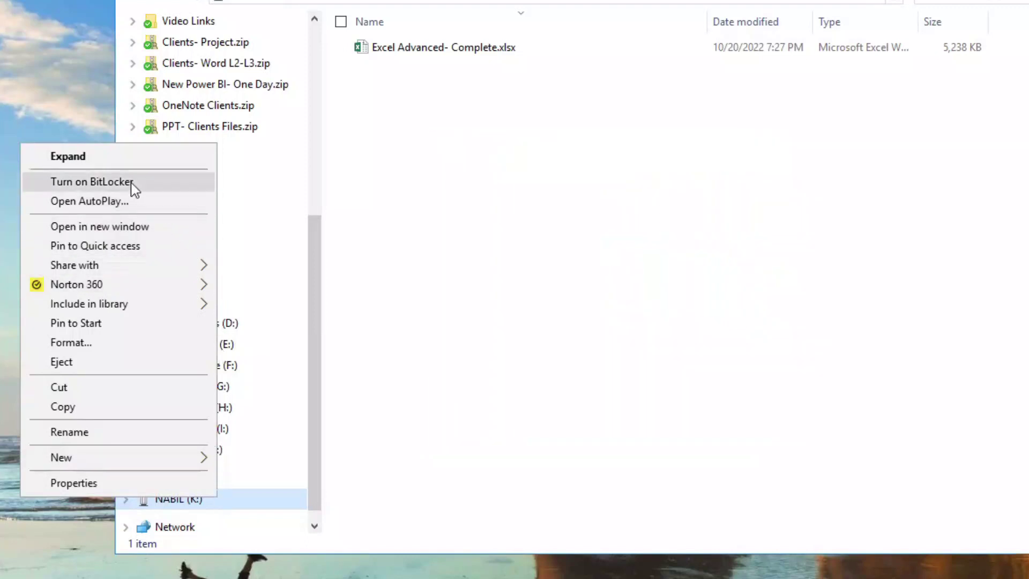
{"action": "left_click", "coordinate": [132, 182]}
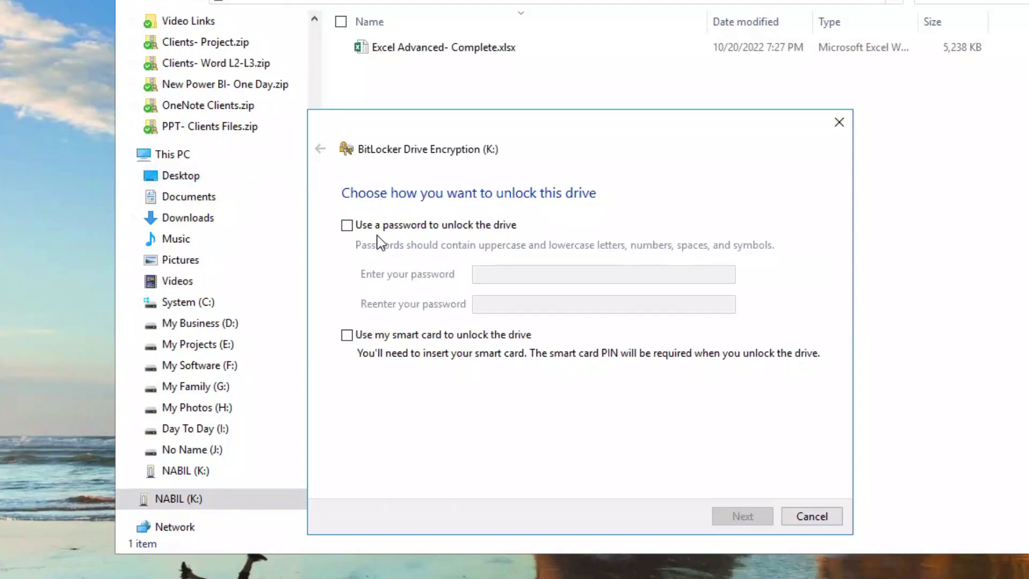
Protect drive K: with a password, entered twice, and continue
{"action": "left_click", "coordinate": [347, 227]}
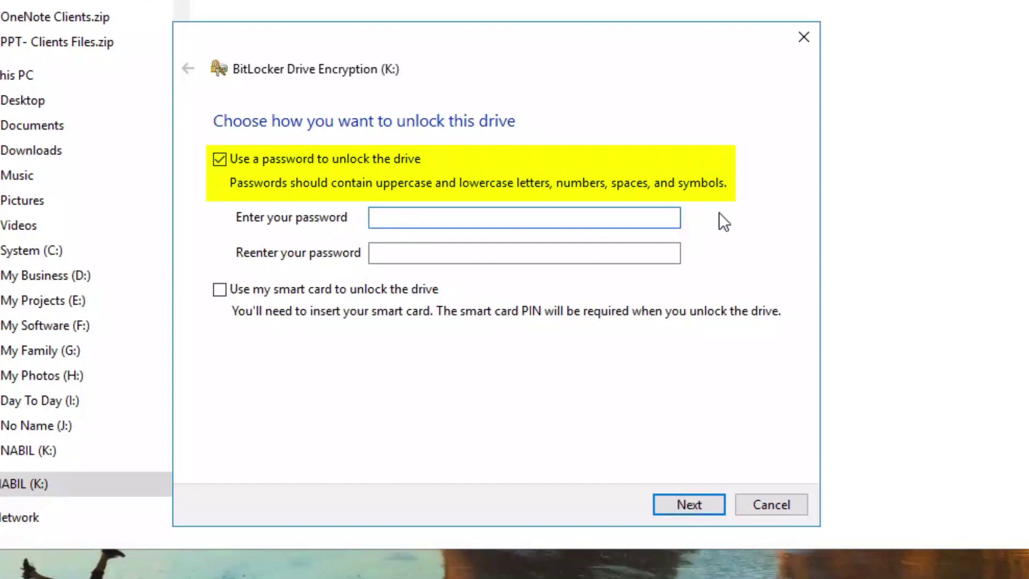
{"action": "type", "text": "xxxxxxxxxxx"}
{"action": "key", "text": "Tab"}
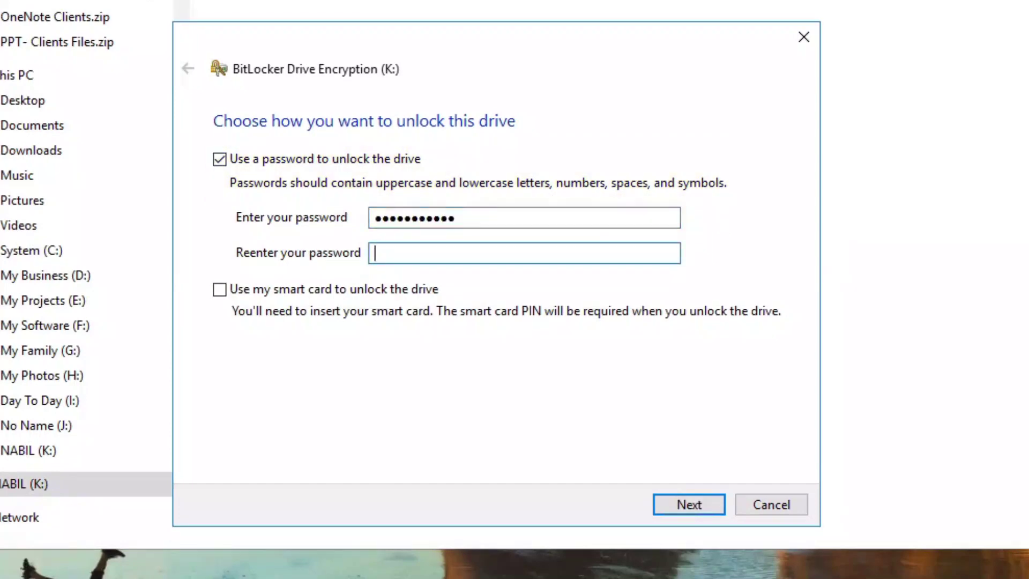
{"action": "type", "text": "xxxxxxxxxxx"}
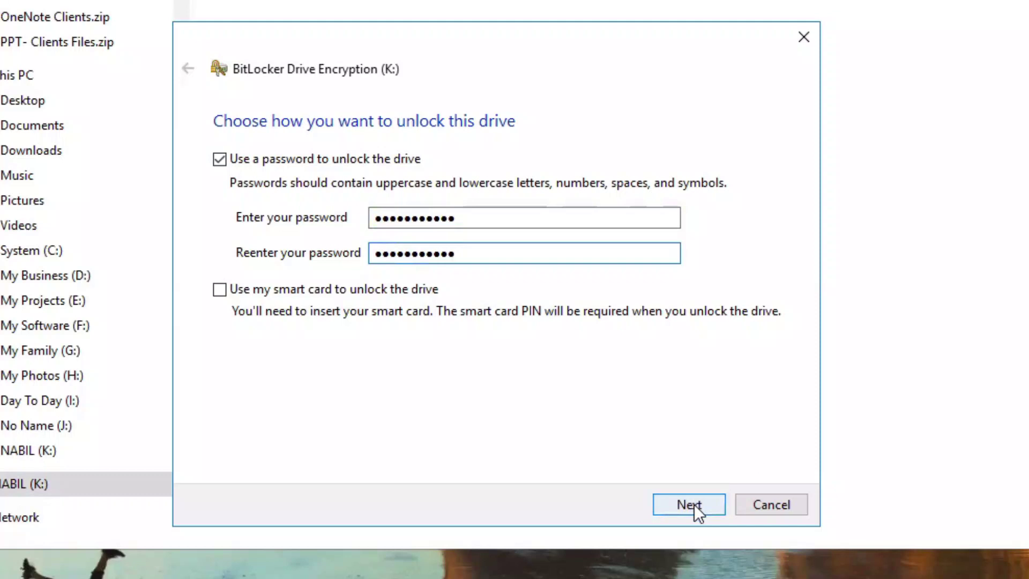
{"action": "left_click", "coordinate": [692, 505]}
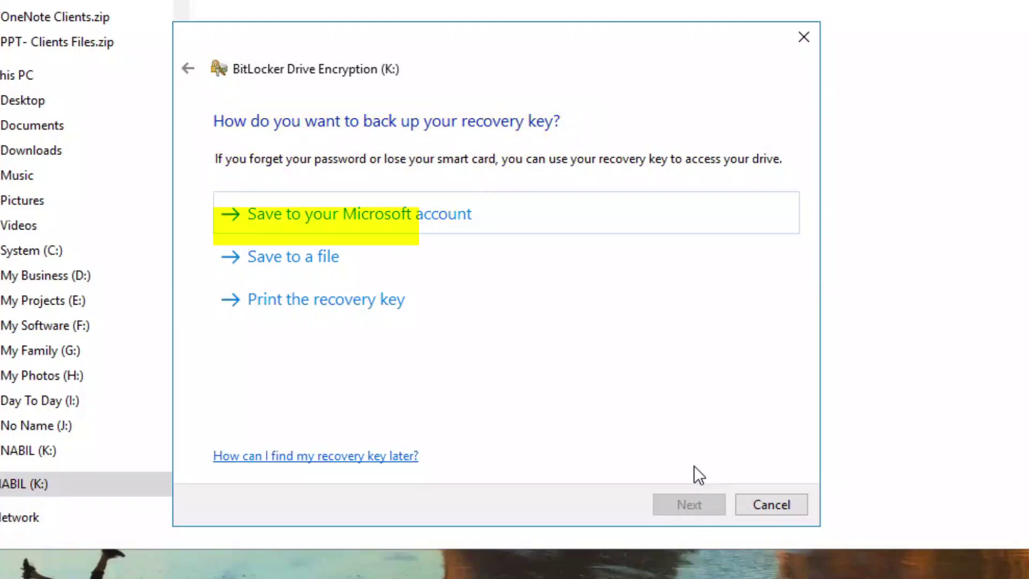
Save the K: recovery key to a file with an edited file name
{"action": "left_click", "coordinate": [318, 256]}
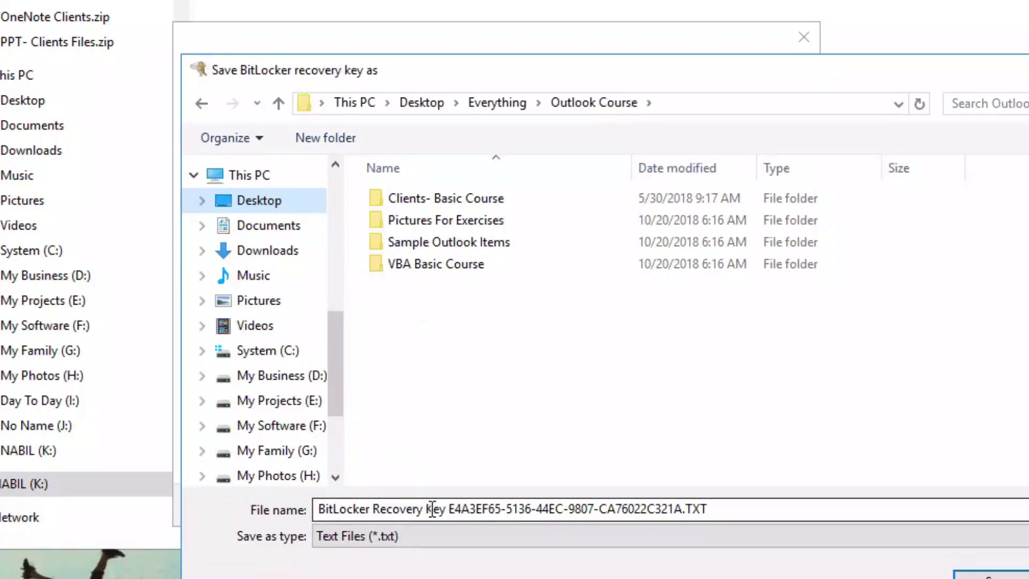
{"action": "left_click_drag", "start_coordinate": [447, 509], "coordinate": [708, 509]}
{"action": "type", "text": "-"}
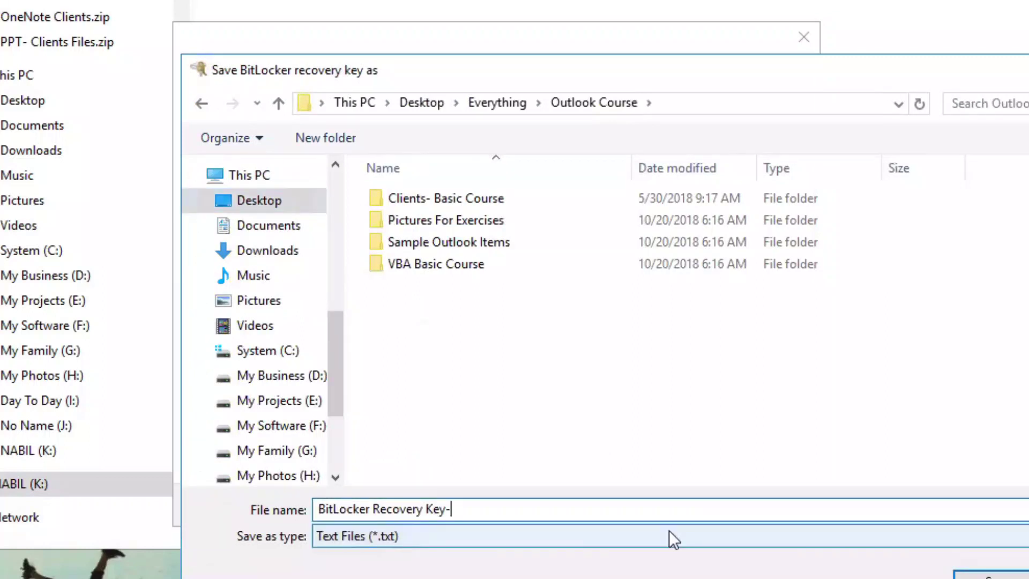
{"action": "type", "text": "Nabil"}
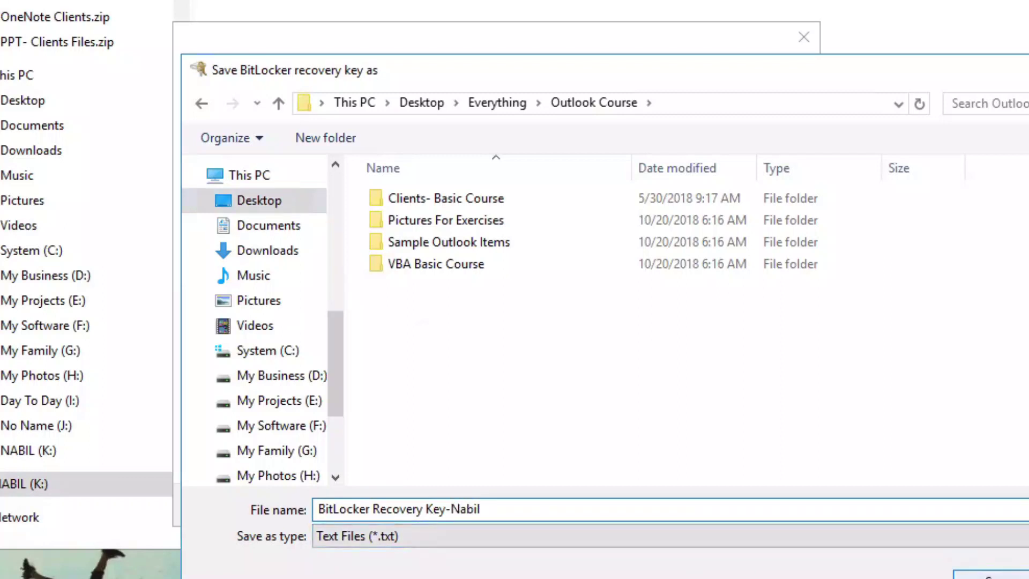
{"action": "key", "text": "Return"}
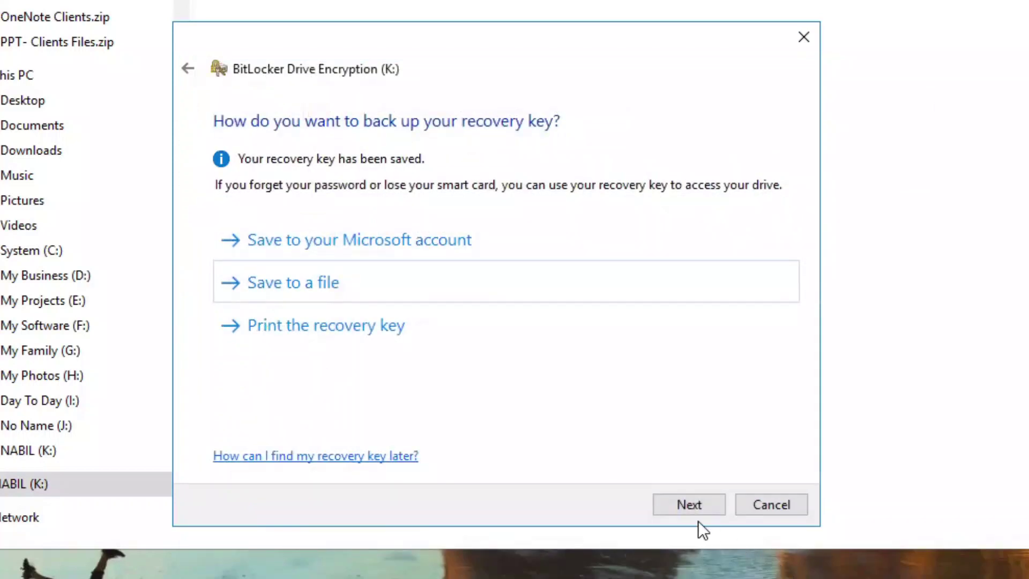
Encrypt only the used disk space of K: in compatible mode
{"action": "left_click", "coordinate": [686, 505]}
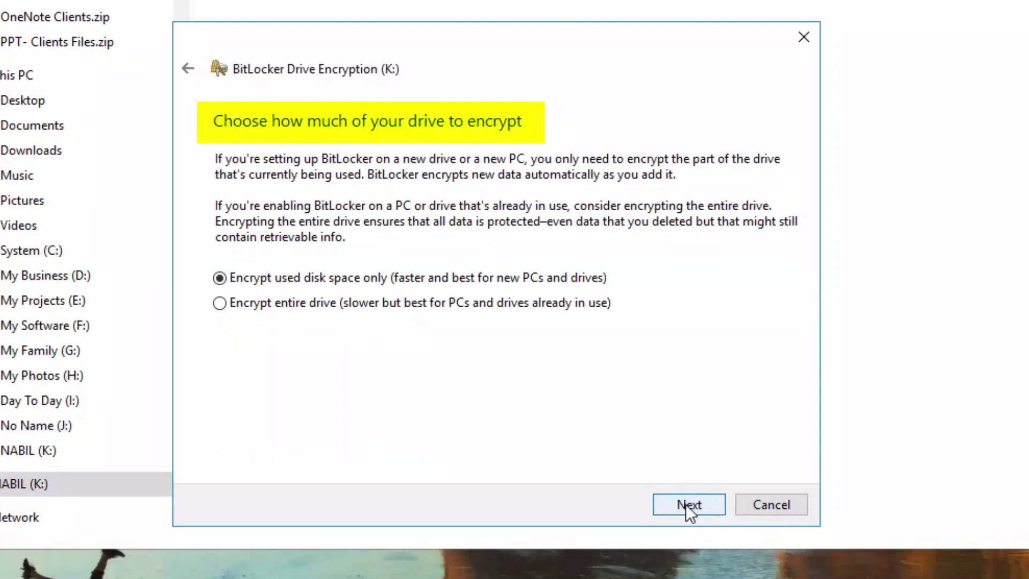
{"action": "left_click", "coordinate": [686, 504]}
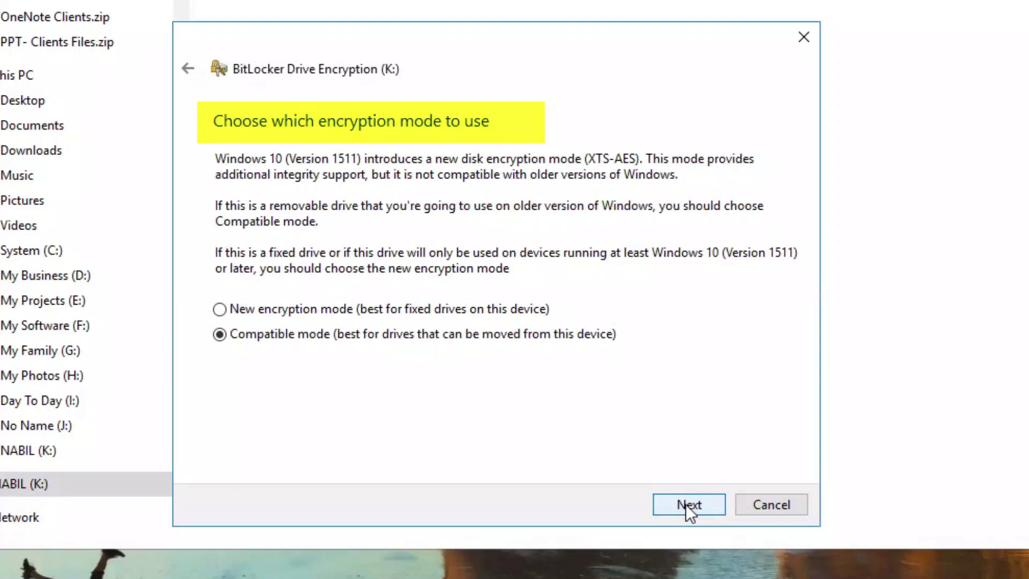
{"action": "left_click", "coordinate": [686, 503]}
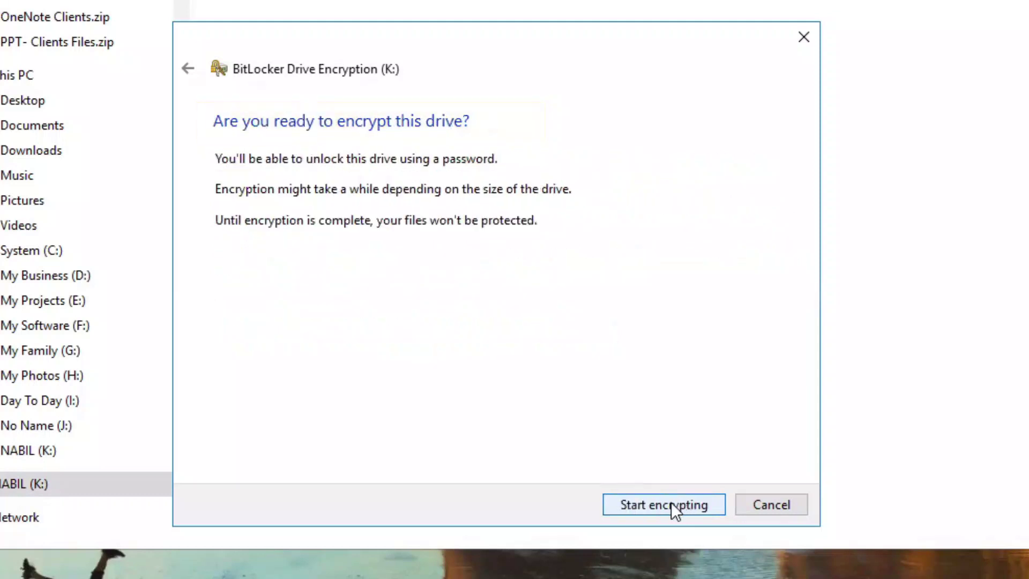
{"action": "left_click", "coordinate": [677, 505]}
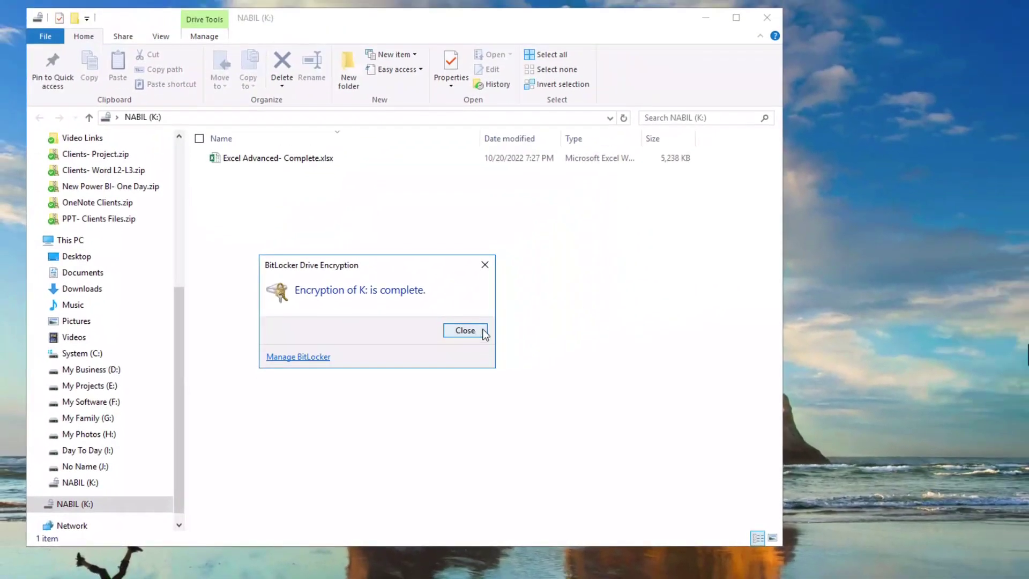
Dismiss the encryption-complete notice and the access-denied error for locked drive K:
{"action": "left_click", "coordinate": [466, 331]}
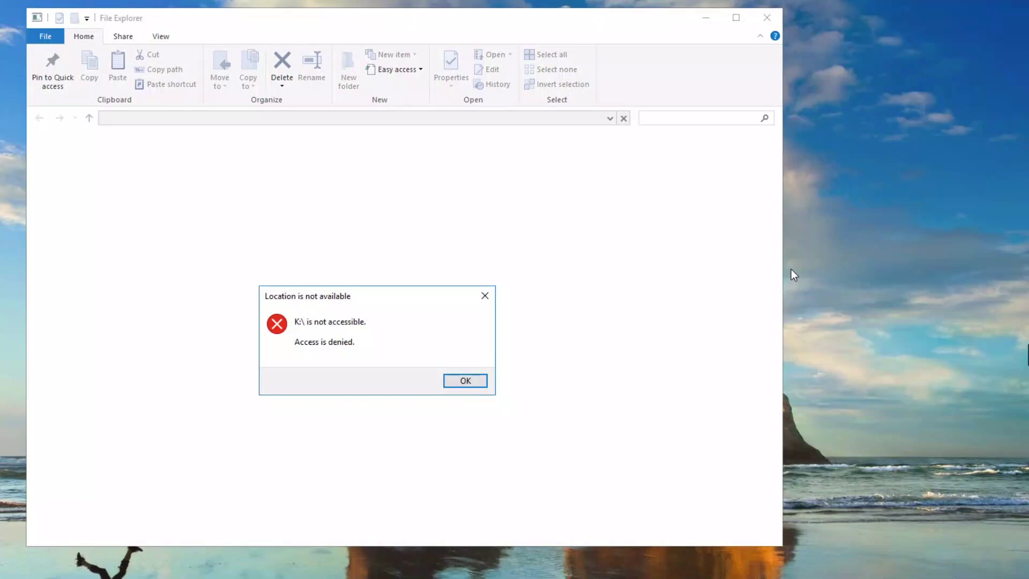
{"action": "left_click", "coordinate": [465, 381]}
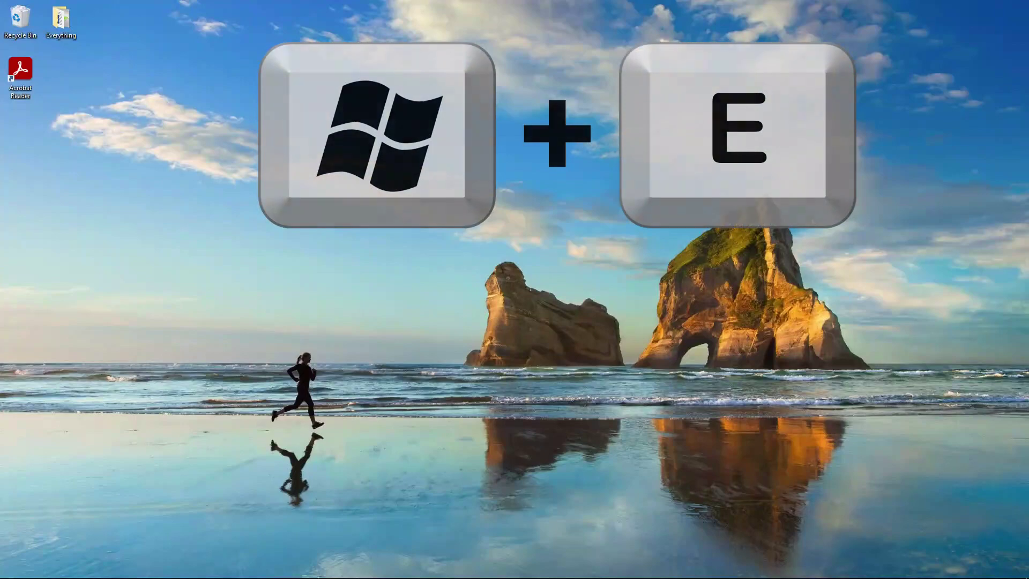
Reopen File Explorer and unlock NABIL (K:) with its BitLocker password
{"action": "key", "text": "super+e"}
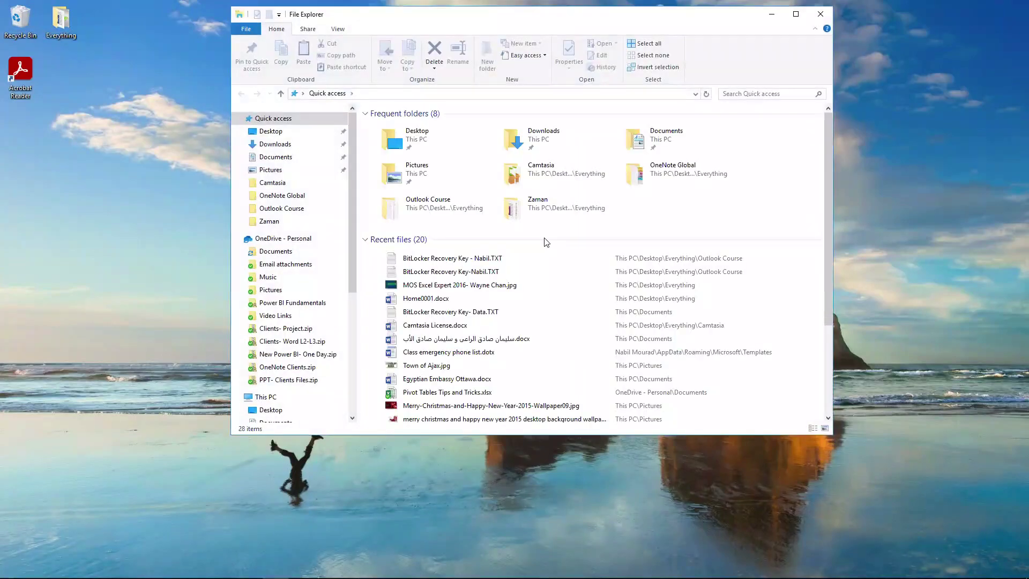
{"action": "scroll", "coordinate": [277, 391], "scroll_direction": "down", "scroll_amount": 5}
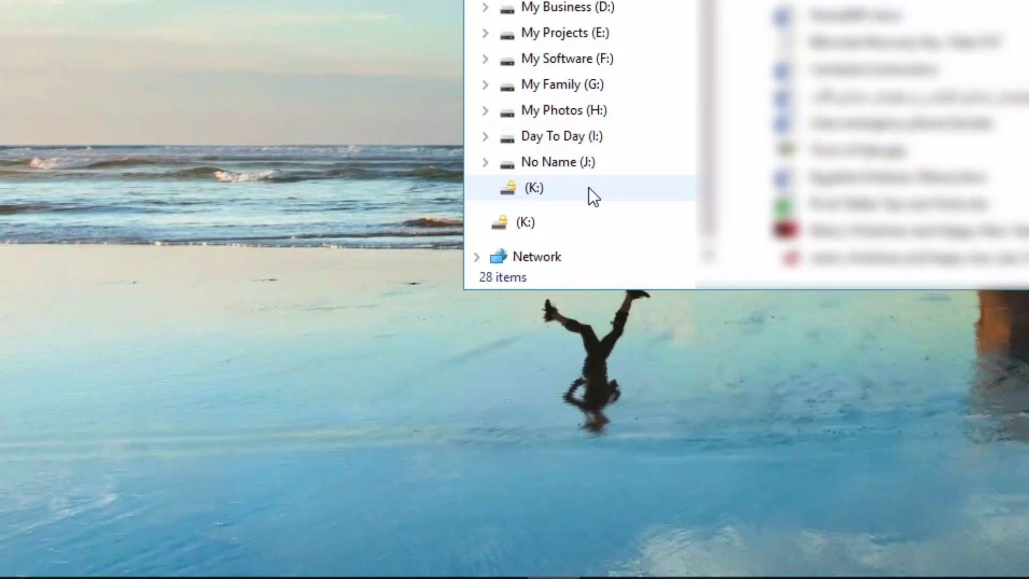
{"action": "right_click", "coordinate": [589, 188]}
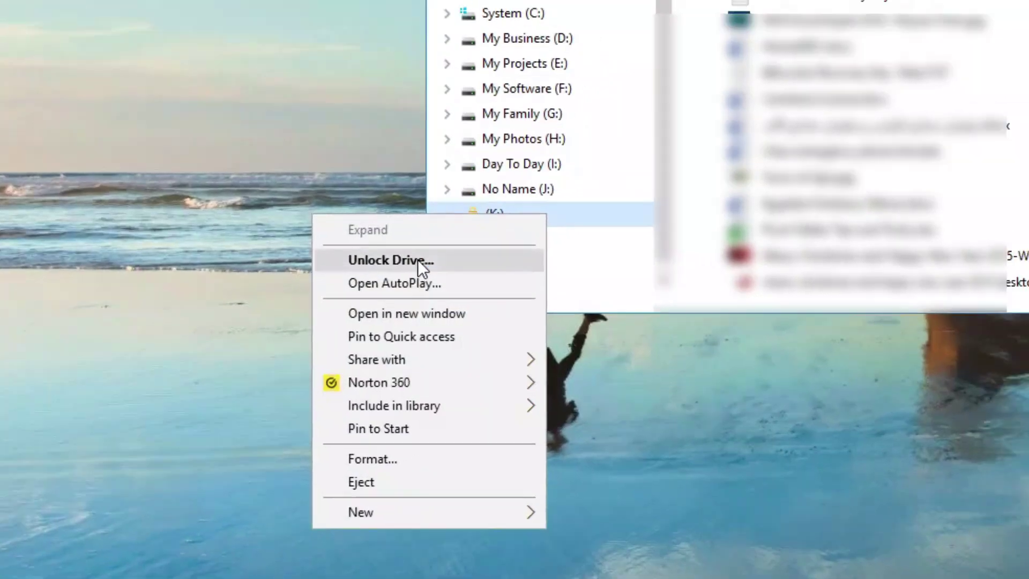
{"action": "left_click", "coordinate": [458, 234]}
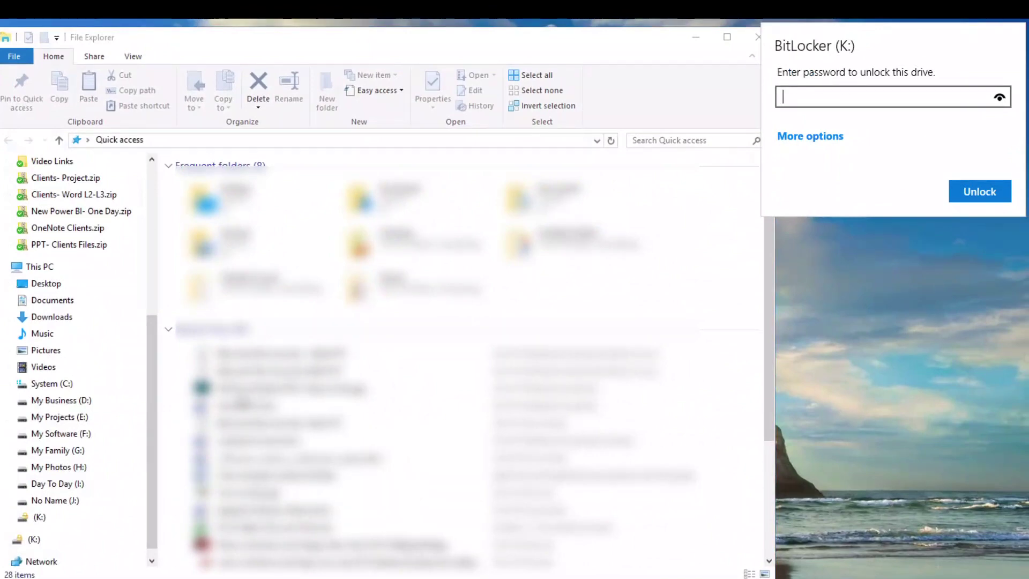
{"action": "type", "text": "•••••••••••"}
{"action": "left_click", "coordinate": [987, 192]}
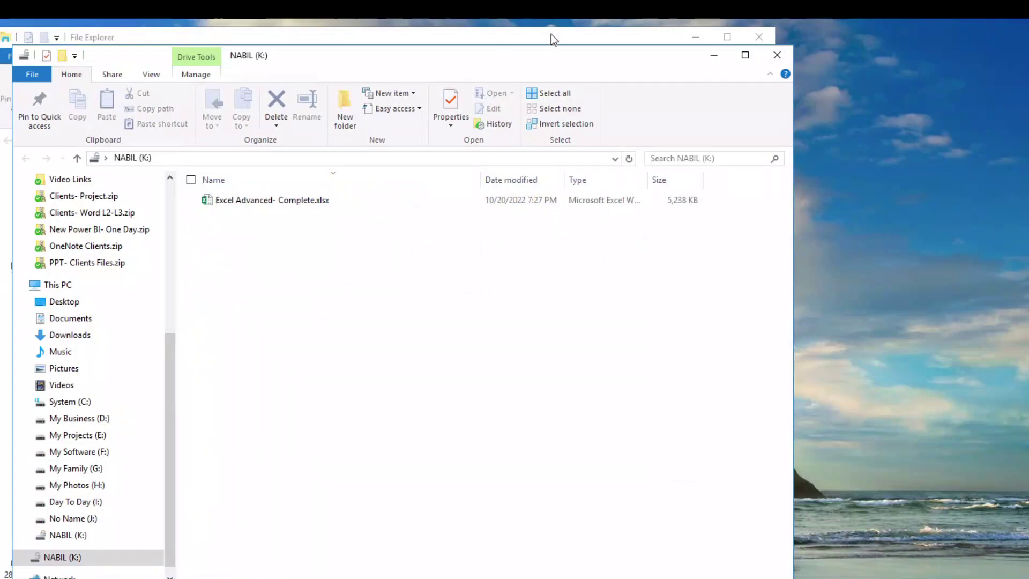
Close the K: window and open Manage BitLocker for NABIL (K:)
{"action": "left_click", "coordinate": [777, 57]}
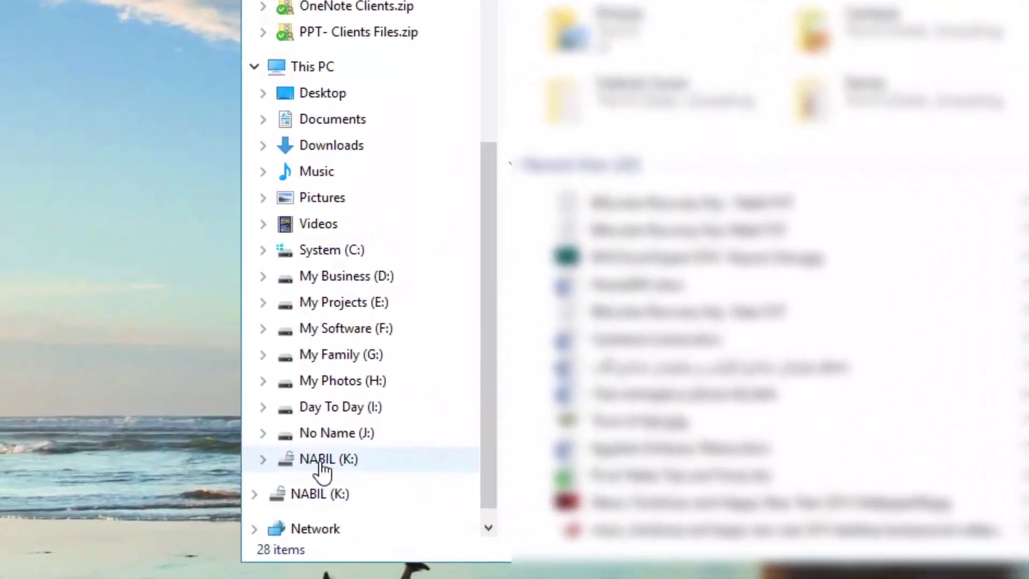
{"action": "right_click", "coordinate": [322, 470]}
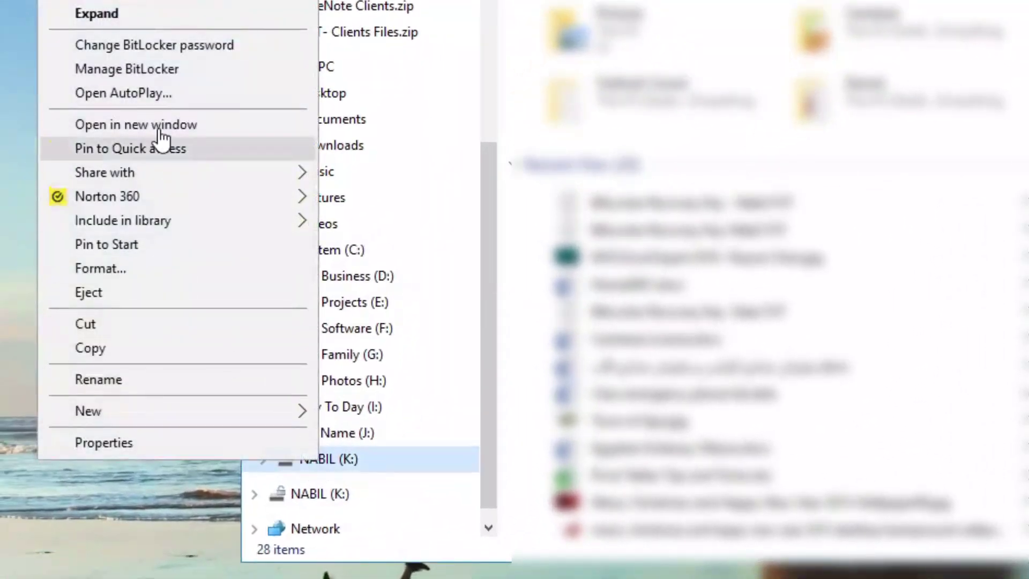
{"action": "left_click", "coordinate": [160, 73]}
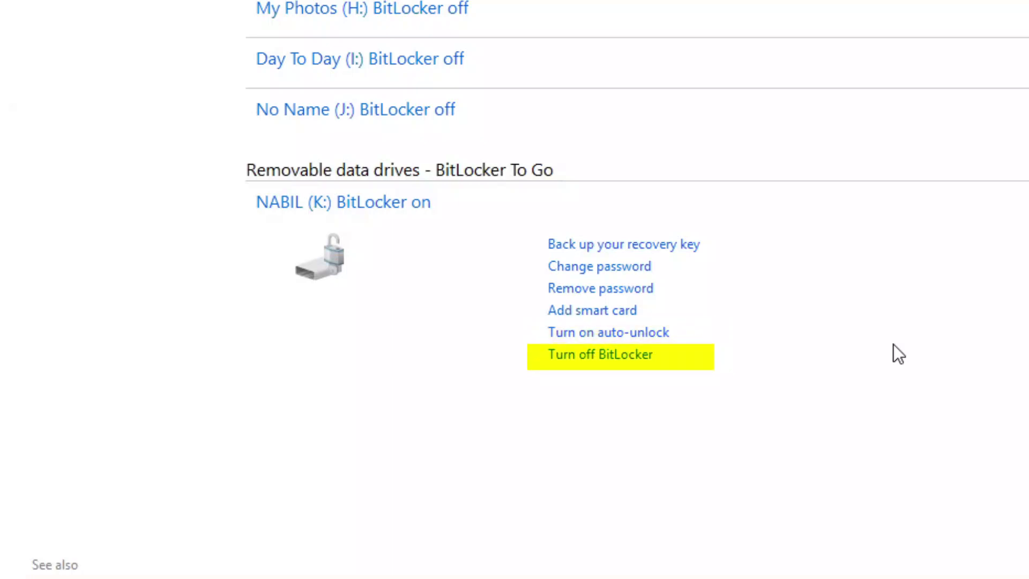
Turn off BitLocker for NABIL (K:), confirm decryption, and dismiss the completion notice
{"action": "left_click", "coordinate": [593, 356]}
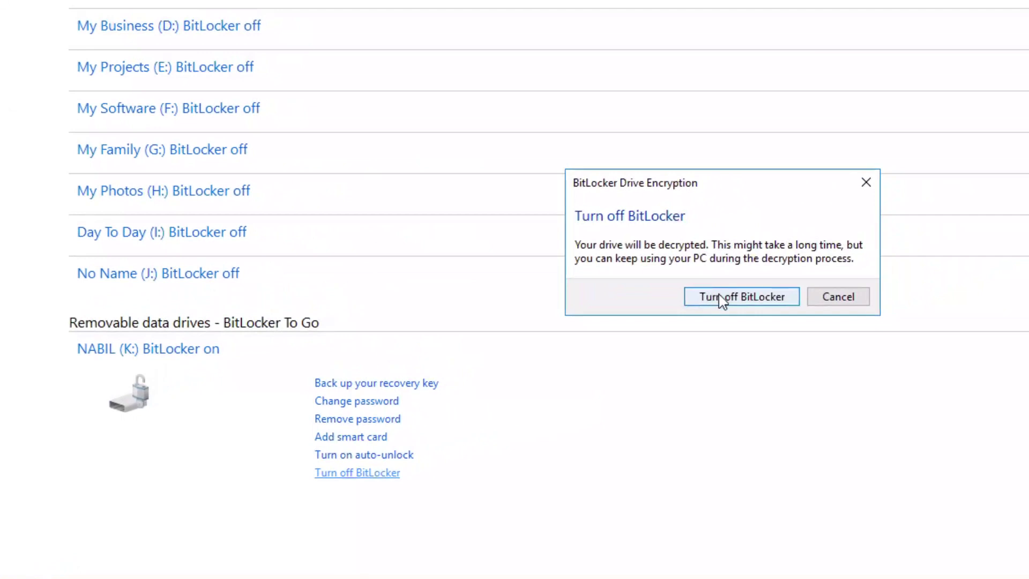
{"action": "left_click", "coordinate": [722, 300]}
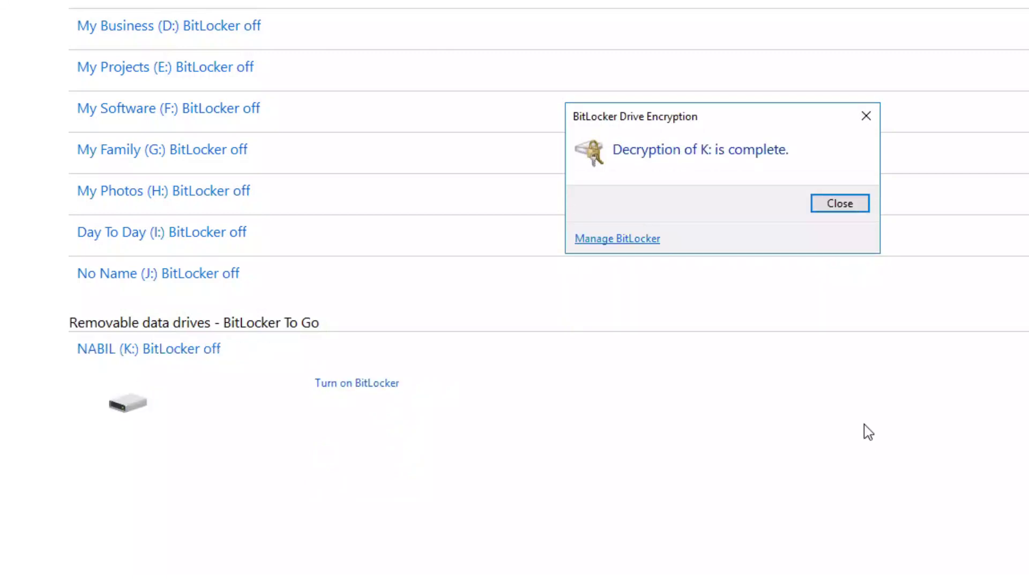
{"action": "left_click", "coordinate": [840, 203]}
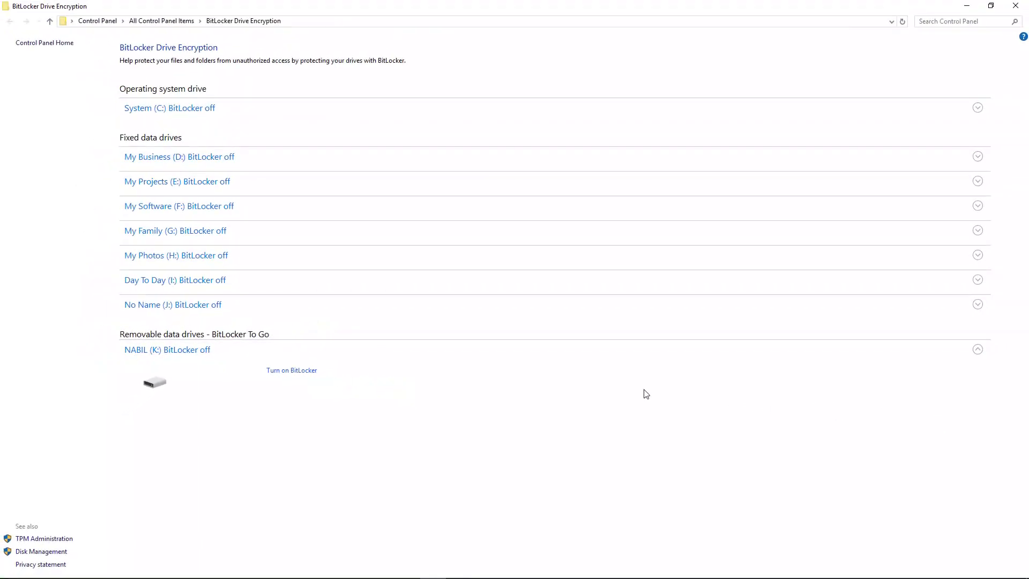
Close the Control Panel BitLocker window using its X button
{"action": "left_click", "coordinate": [1016, 6]}
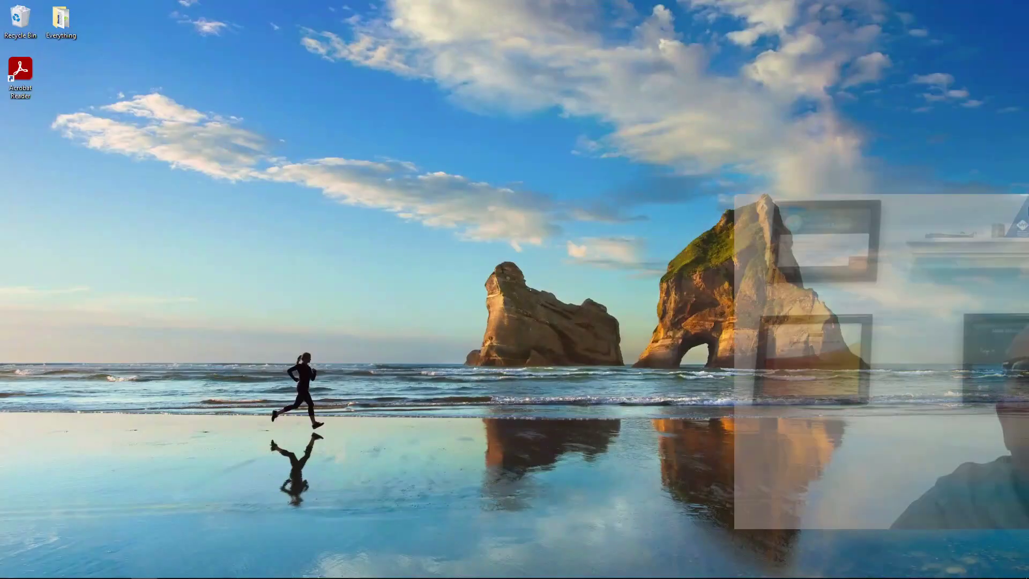